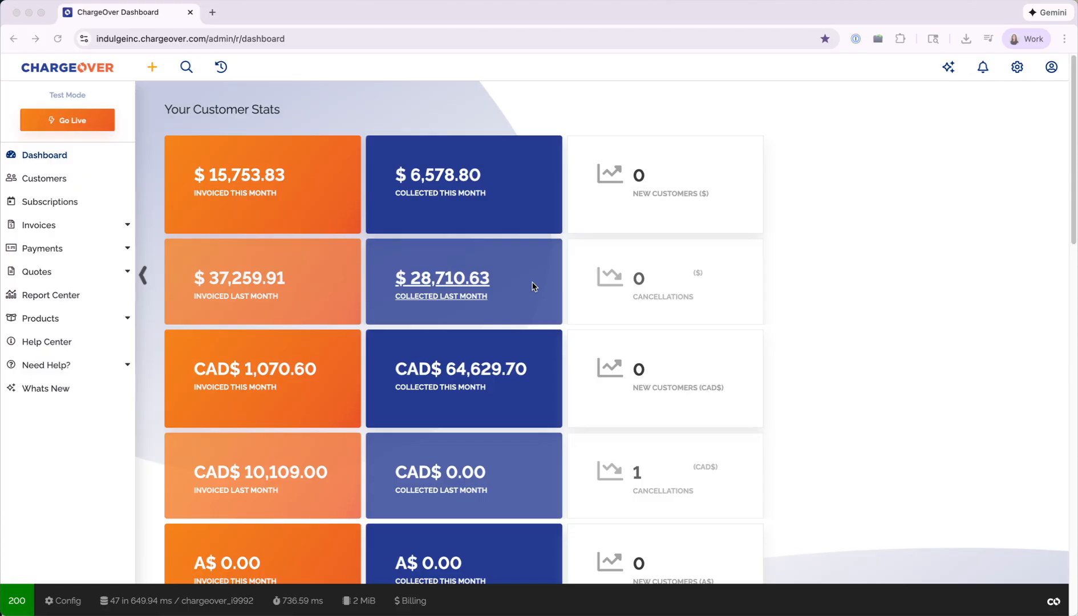
Open the $1,000.30 Visa payment from Crescent Playgrounds in the payments list and start a refund for it.
{"action": "left_click", "coordinate": [111, 250]}
{"action": "left_click", "coordinate": [98, 272]}
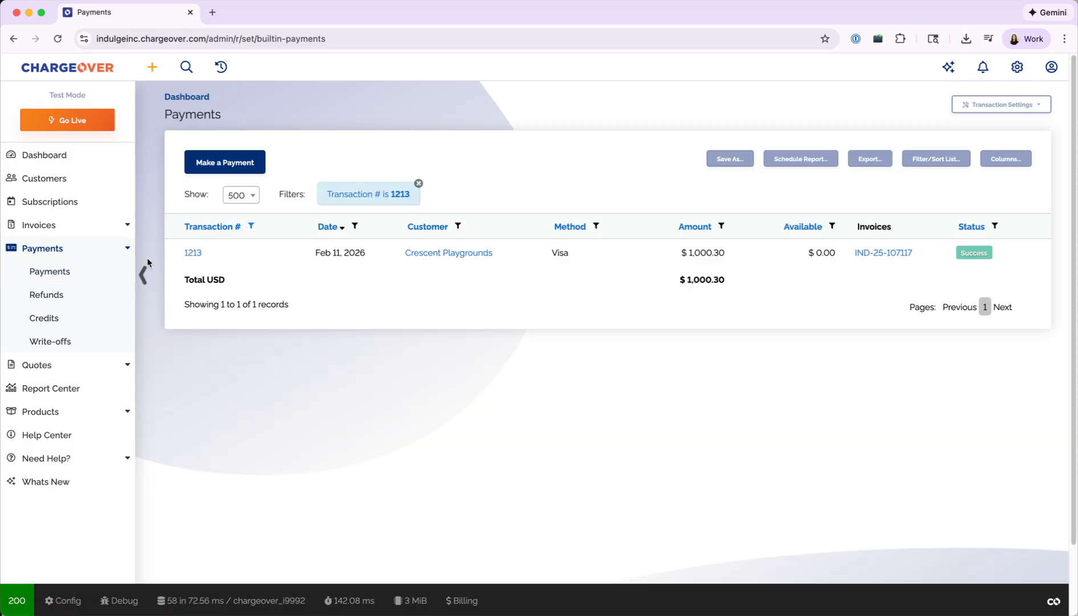
{"action": "left_click", "coordinate": [192, 254]}
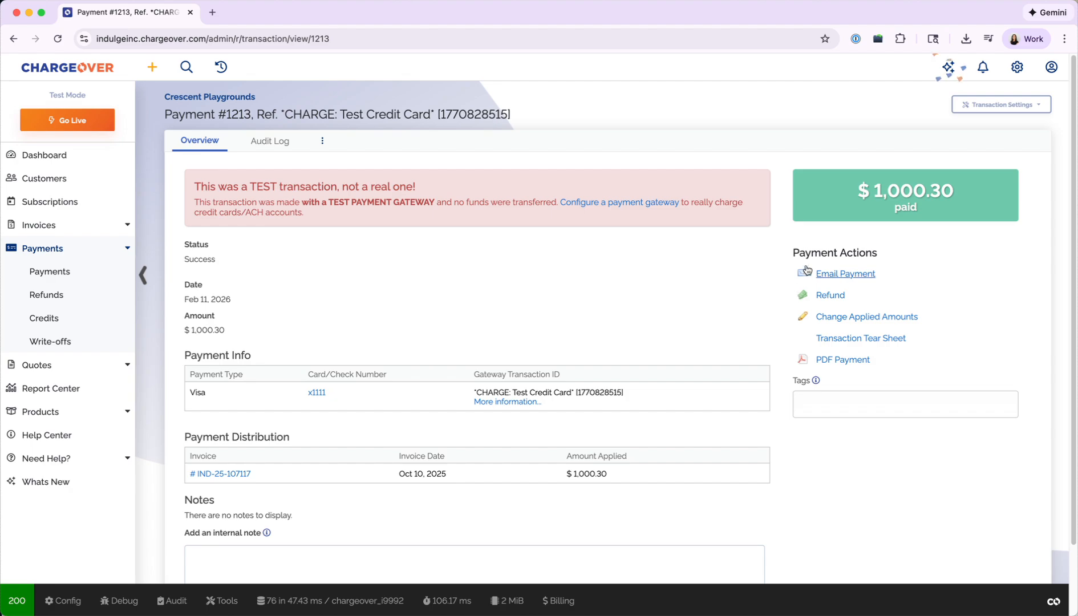
{"action": "left_click", "coordinate": [828, 296]}
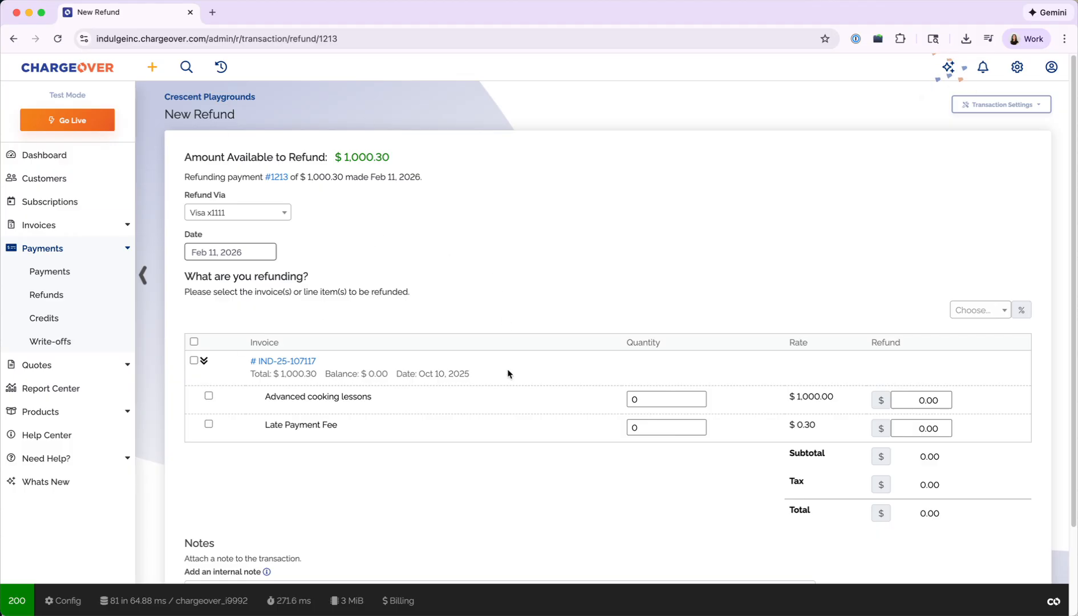
Review the refund form, including the available refund methods and the refund date calendar, without changing either.
{"action": "scroll", "coordinate": [508, 374], "scroll_direction": "down", "scroll_amount": 3}
{"action": "scroll", "coordinate": [508, 374], "scroll_direction": "up", "scroll_amount": 4}
{"action": "left_click", "coordinate": [269, 216]}
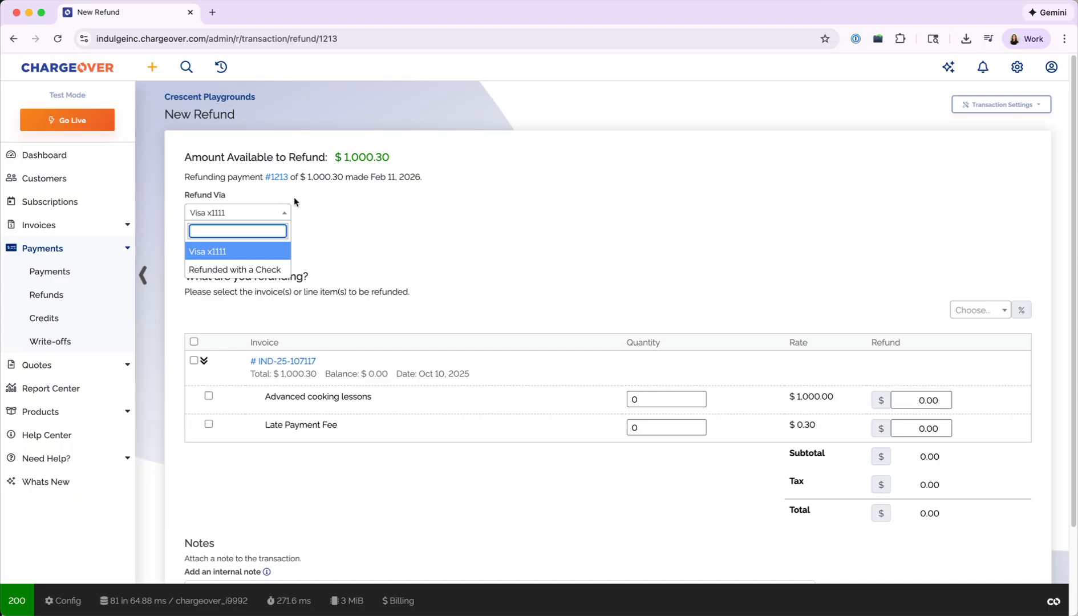
{"action": "left_click", "coordinate": [331, 211]}
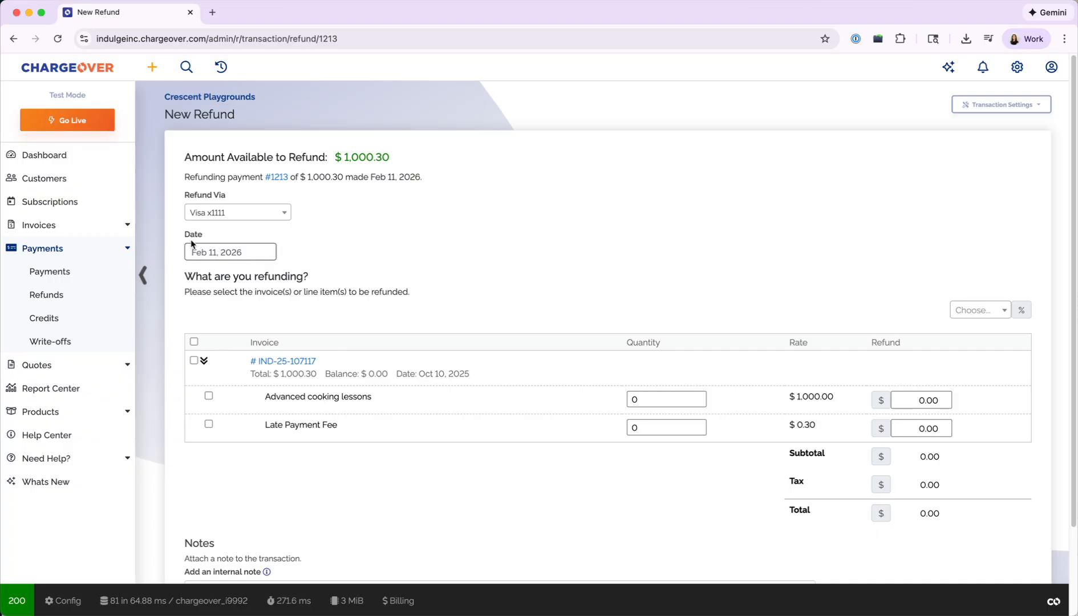
{"action": "left_click", "coordinate": [225, 253]}
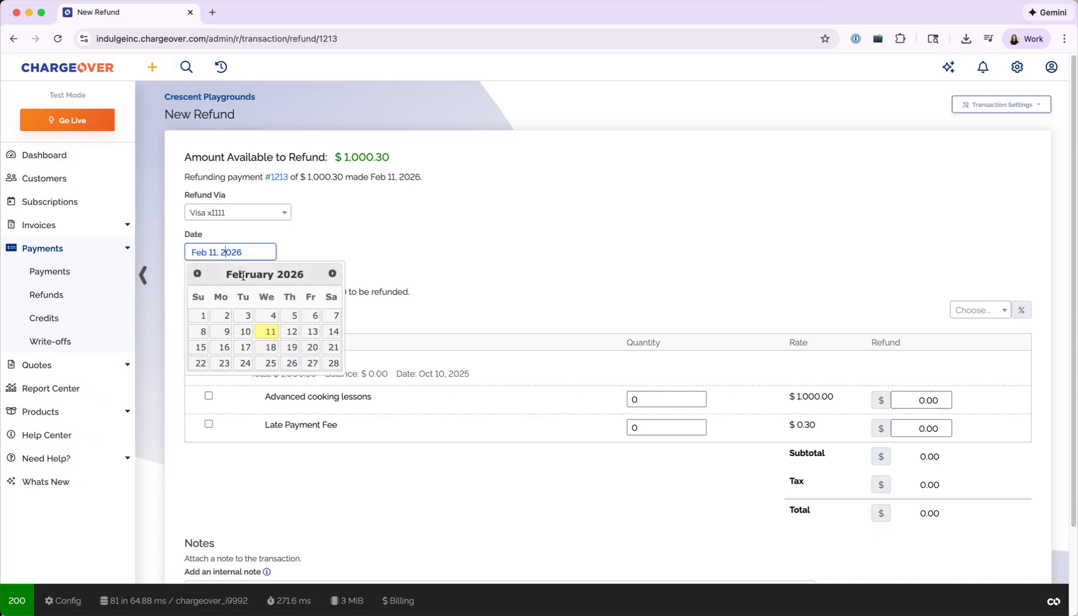
{"action": "left_click", "coordinate": [197, 273]}
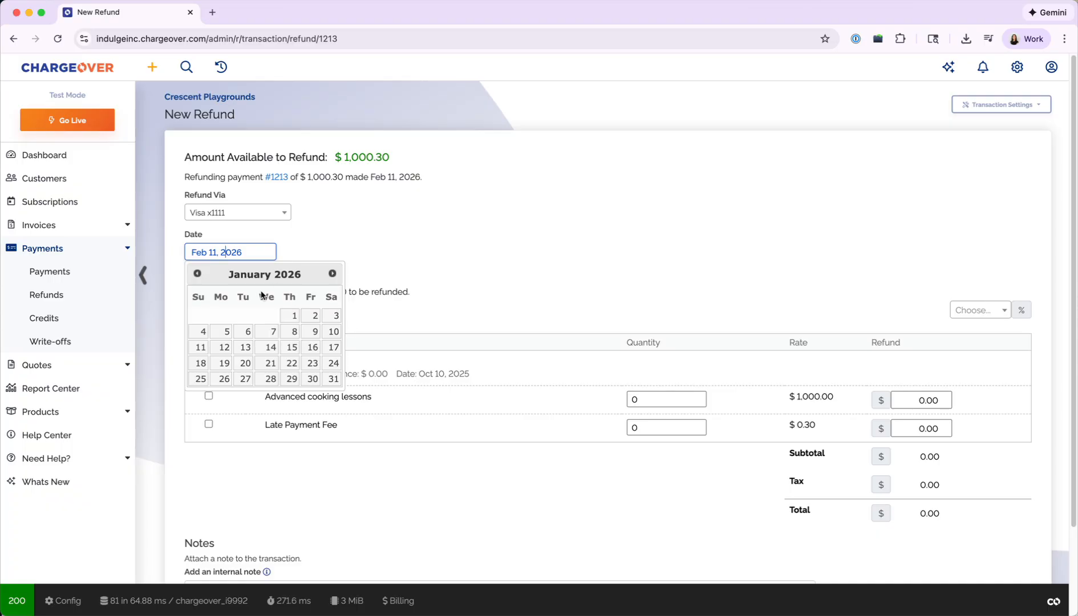
{"action": "left_click", "coordinate": [373, 236]}
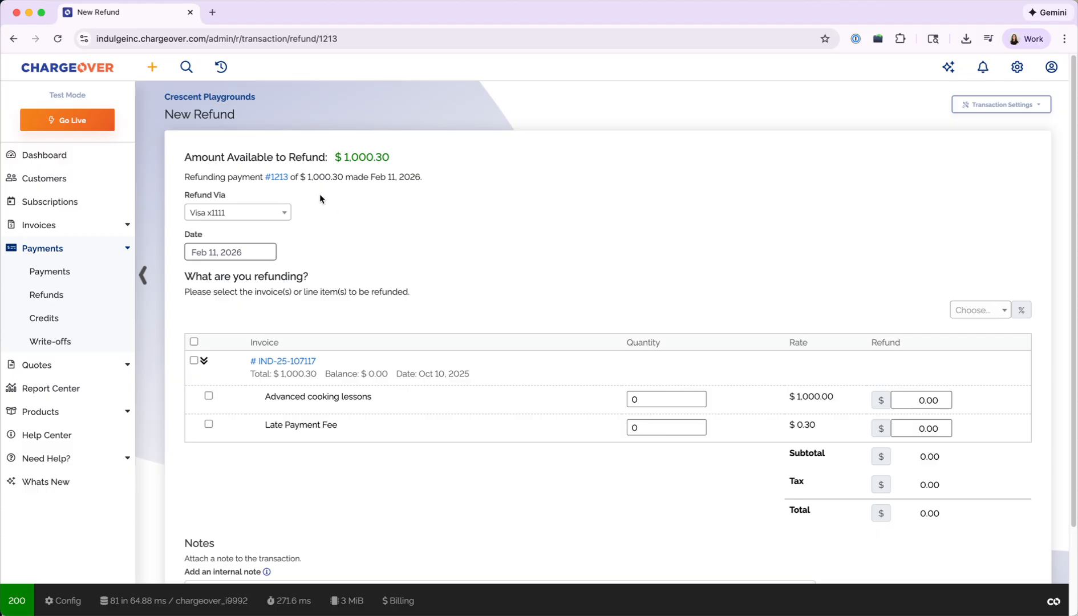
Select all invoice line items and try refund percentages of 60 and 50.
{"action": "left_click", "coordinate": [194, 341]}
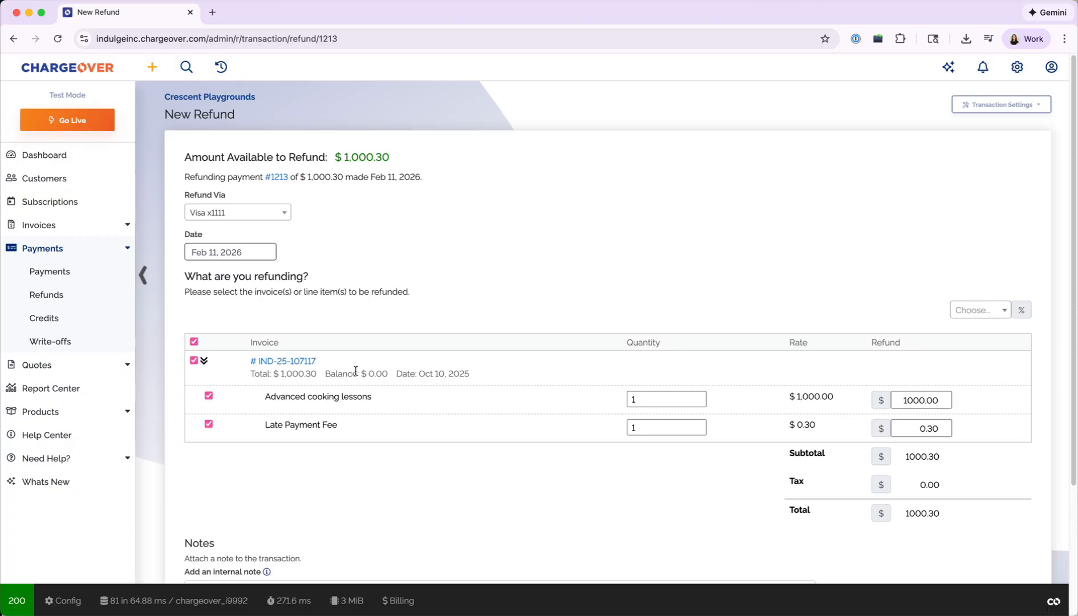
{"action": "left_click", "coordinate": [976, 310]}
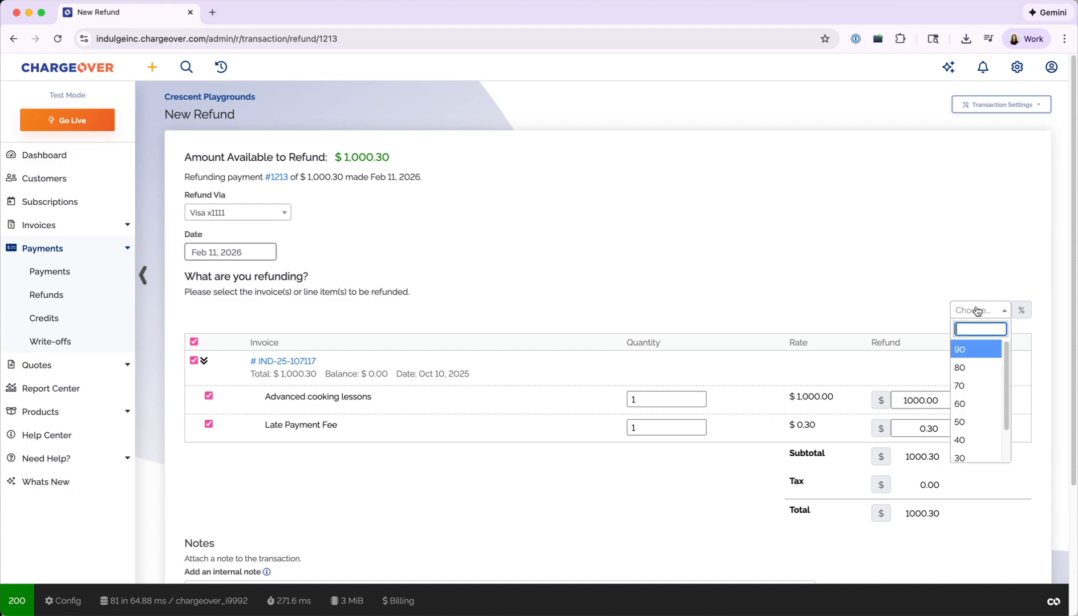
{"action": "left_click", "coordinate": [975, 402]}
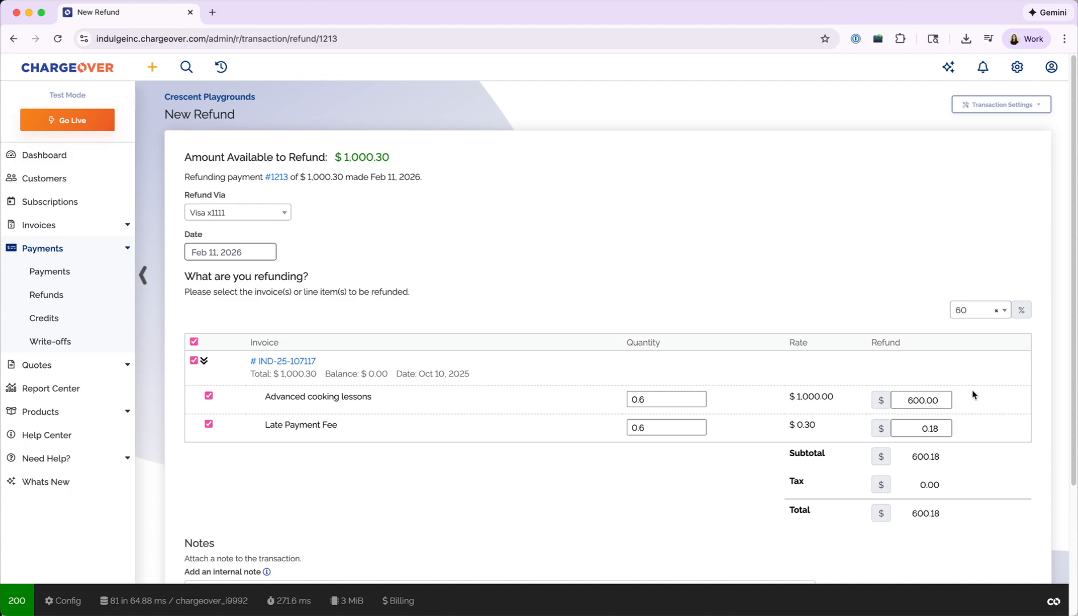
{"action": "left_click", "coordinate": [973, 315]}
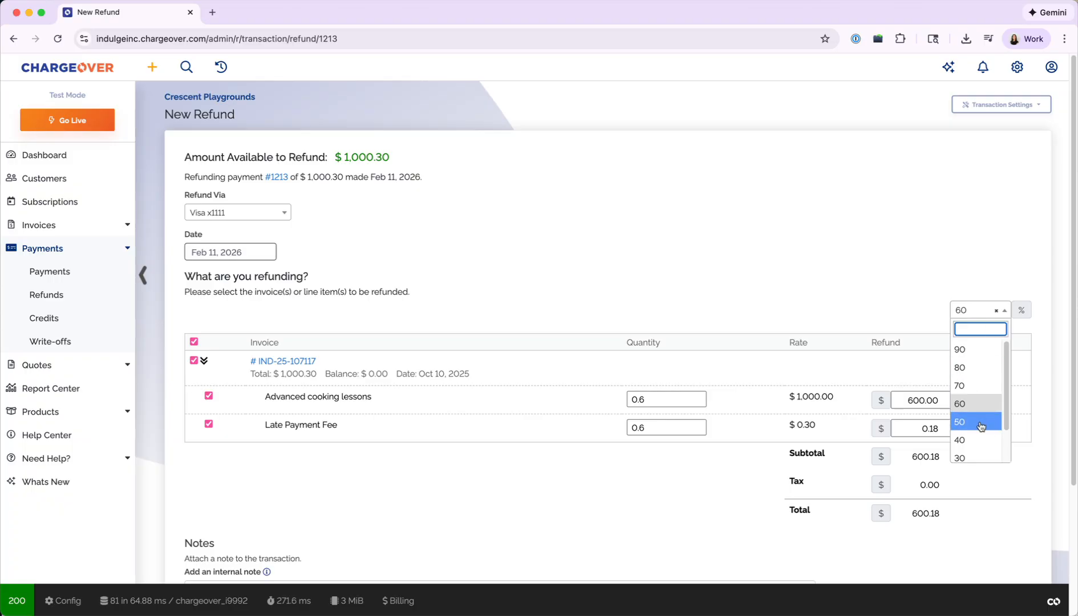
{"action": "left_click", "coordinate": [979, 420]}
Clear the refund percentage and reselect all invoice line items for a full refund.
{"action": "left_click", "coordinate": [997, 314]}
{"action": "left_click", "coordinate": [194, 342]}
{"action": "left_click", "coordinate": [194, 342]}
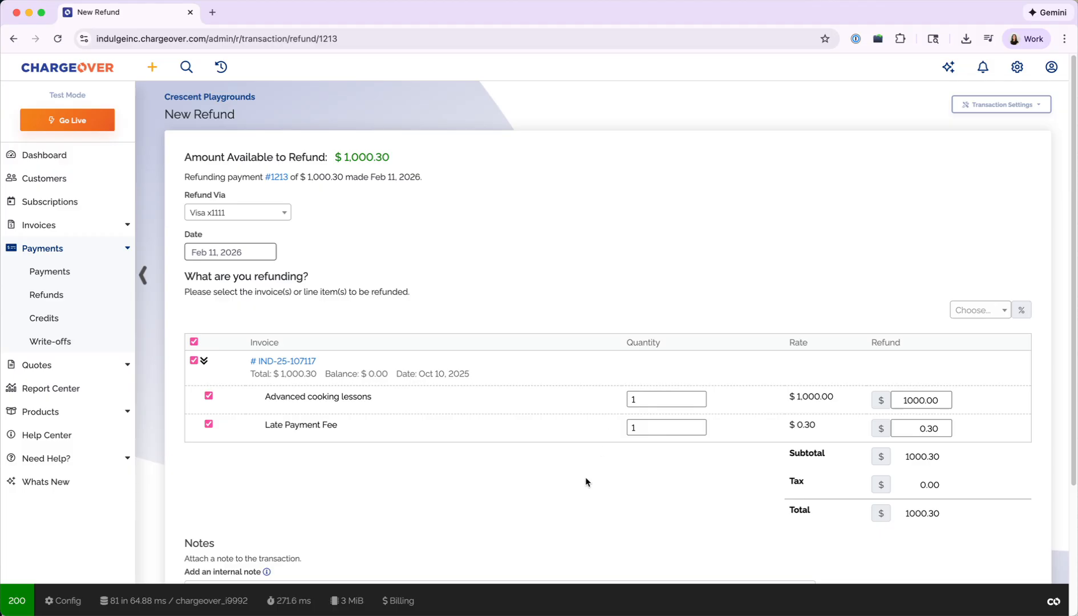
Try the write-off and leave-invoice-open choices for the invoice balance, and go back to creating a credit memo.
{"action": "scroll", "coordinate": [585, 477], "scroll_direction": "down", "scroll_amount": 3}
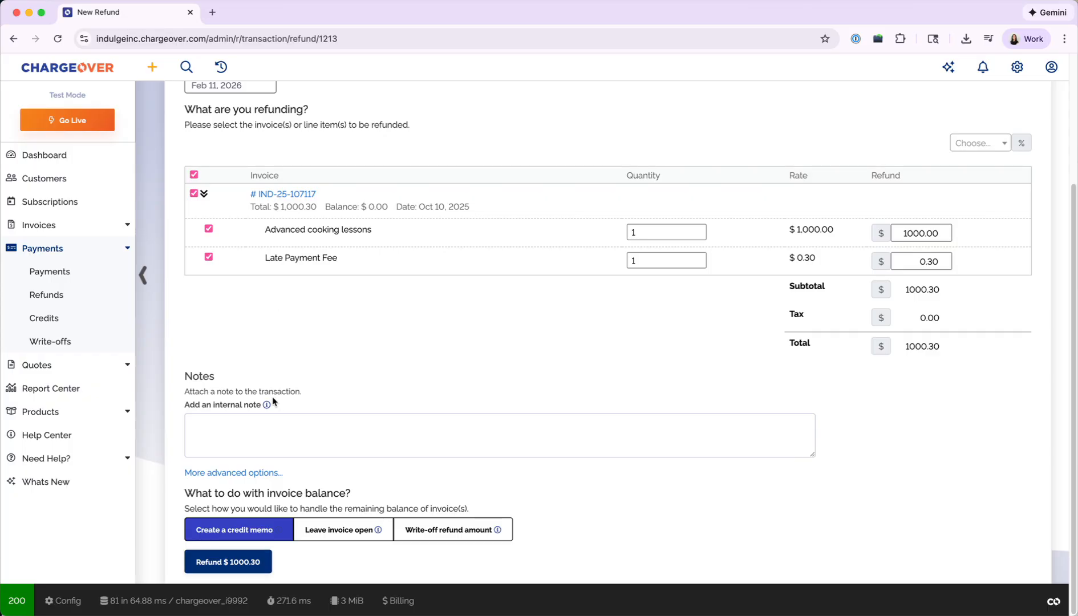
{"action": "left_click_drag", "start_coordinate": [186, 495], "coordinate": [358, 490]}
{"action": "left_click", "coordinate": [359, 490]}
{"action": "left_click", "coordinate": [442, 535]}
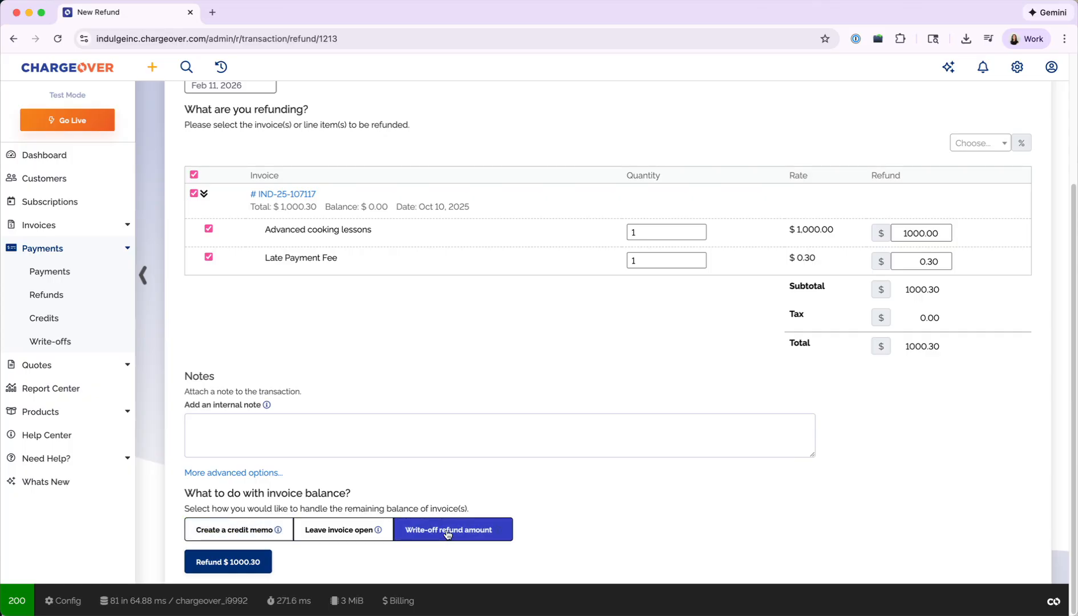
{"action": "left_click", "coordinate": [329, 536]}
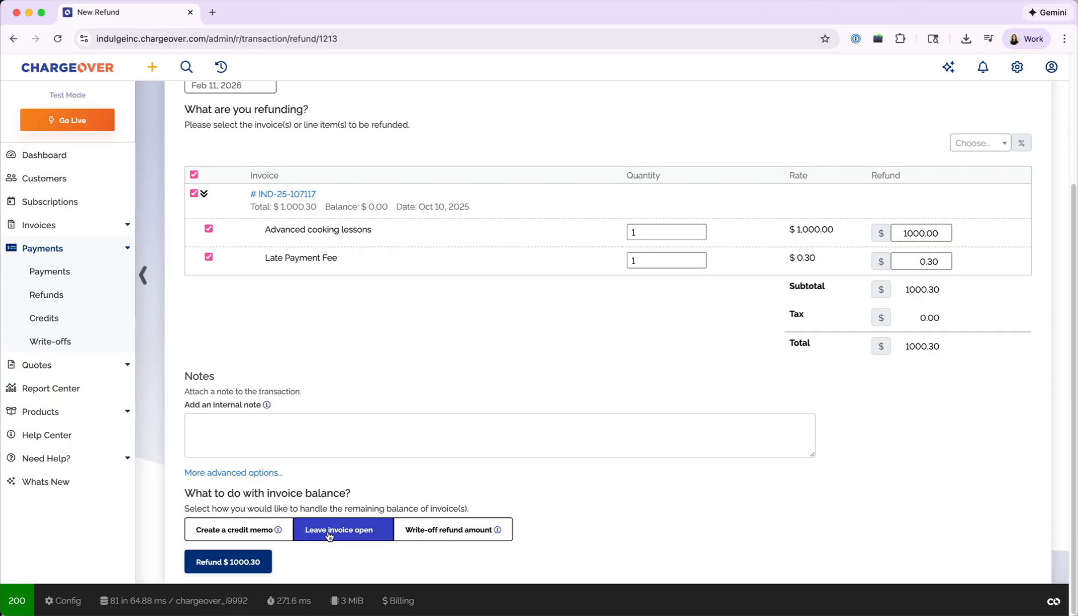
{"action": "left_click", "coordinate": [260, 531]}
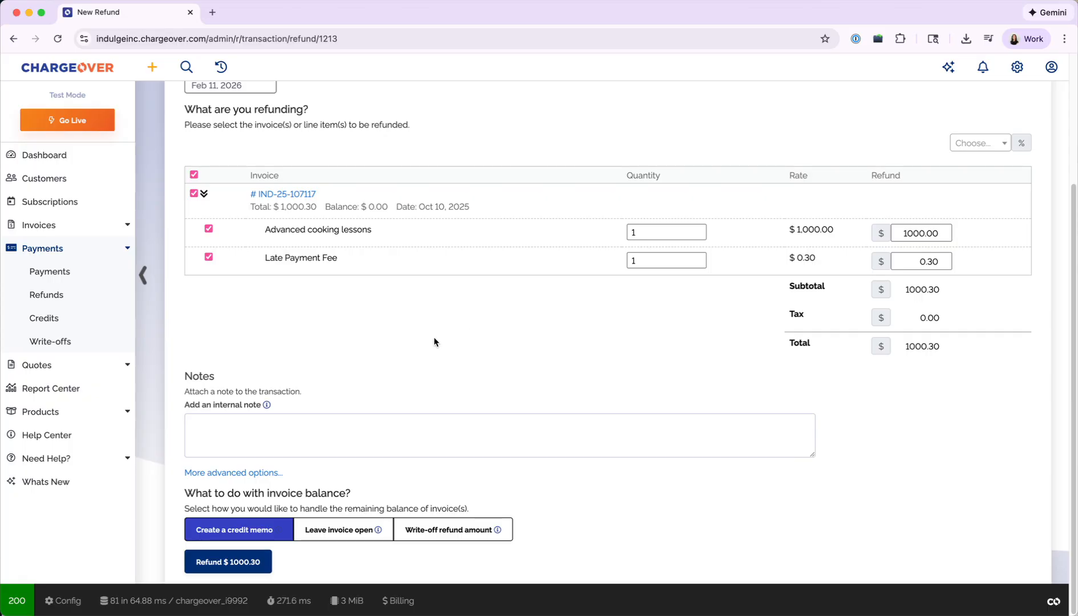
Set the refund method to Refunded with a Check.
{"action": "scroll", "coordinate": [433, 343], "scroll_direction": "up", "scroll_amount": 3}
{"action": "left_click", "coordinate": [237, 212]}
{"action": "left_click", "coordinate": [263, 266]}
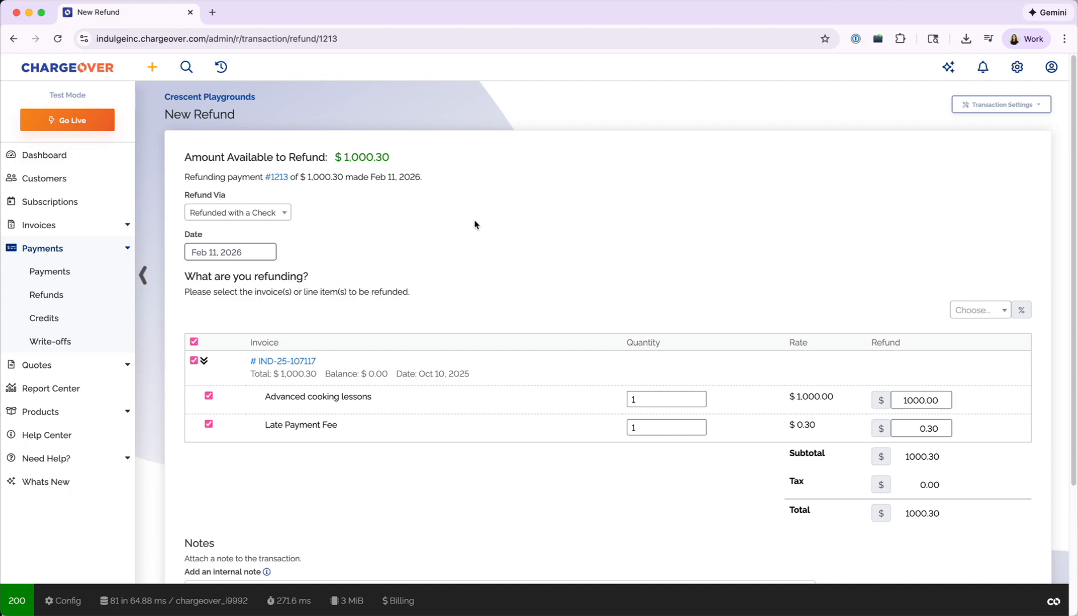
Check the explanation of who can see the internal note, leaving the note empty.
{"action": "scroll", "coordinate": [416, 416], "scroll_direction": "down", "scroll_amount": 3}
{"action": "left_click", "coordinate": [275, 431]}
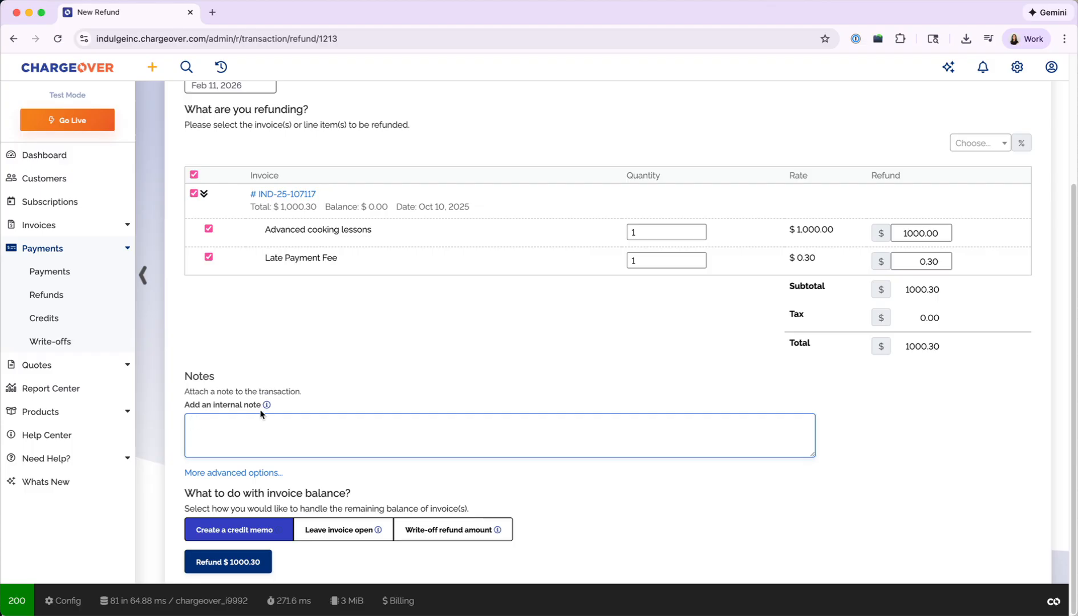
{"action": "mouse_move", "coordinate": [267, 406]}
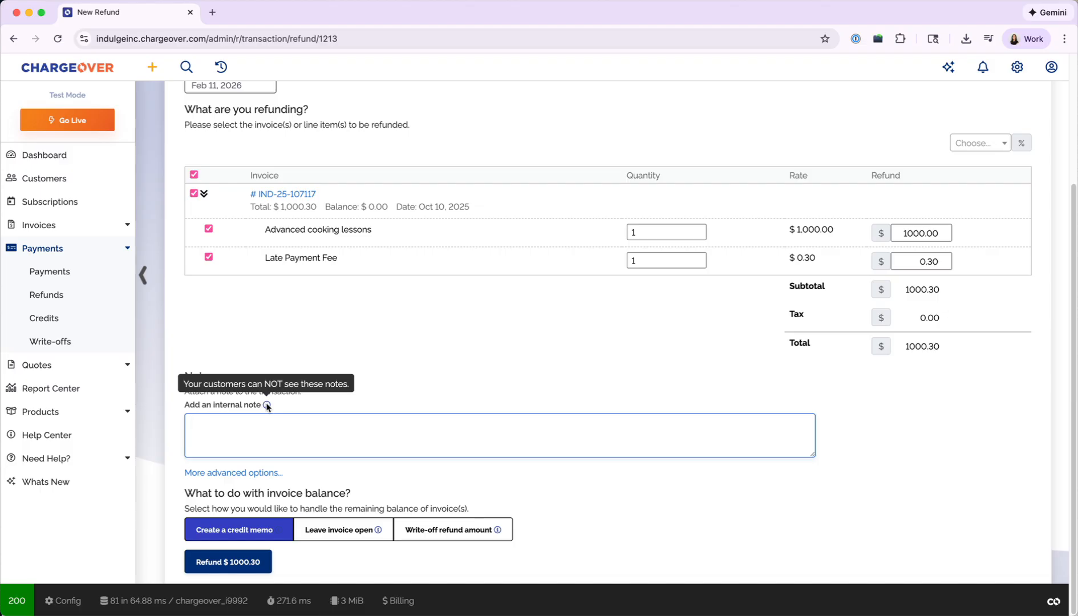
{"action": "left_click", "coordinate": [594, 305]}
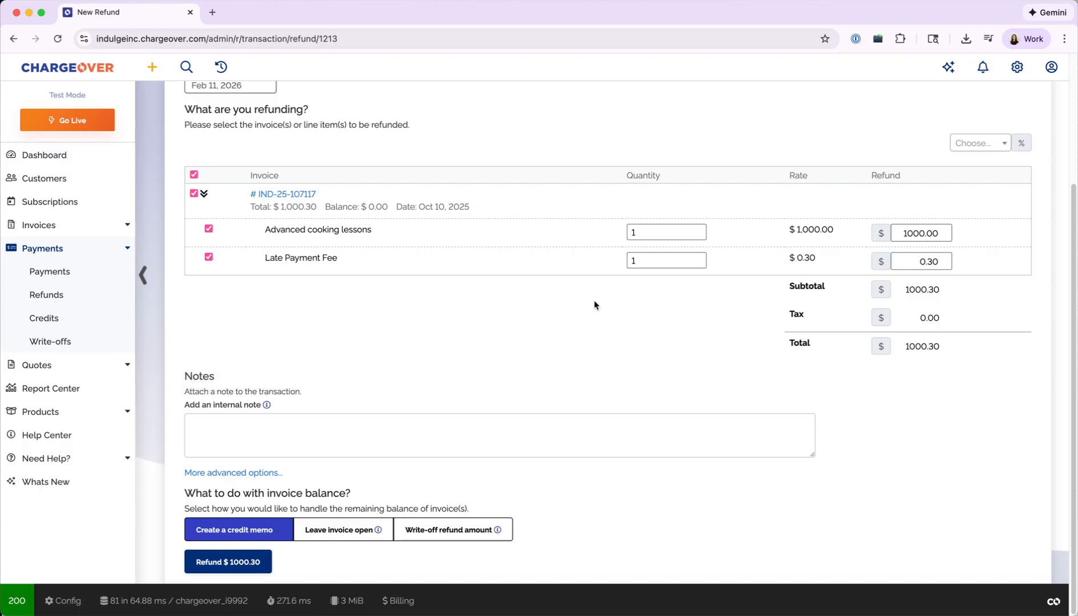
Go to the payment processing settings and start adding a new payment method.
{"action": "scroll", "coordinate": [593, 300], "scroll_direction": "up", "scroll_amount": 3}
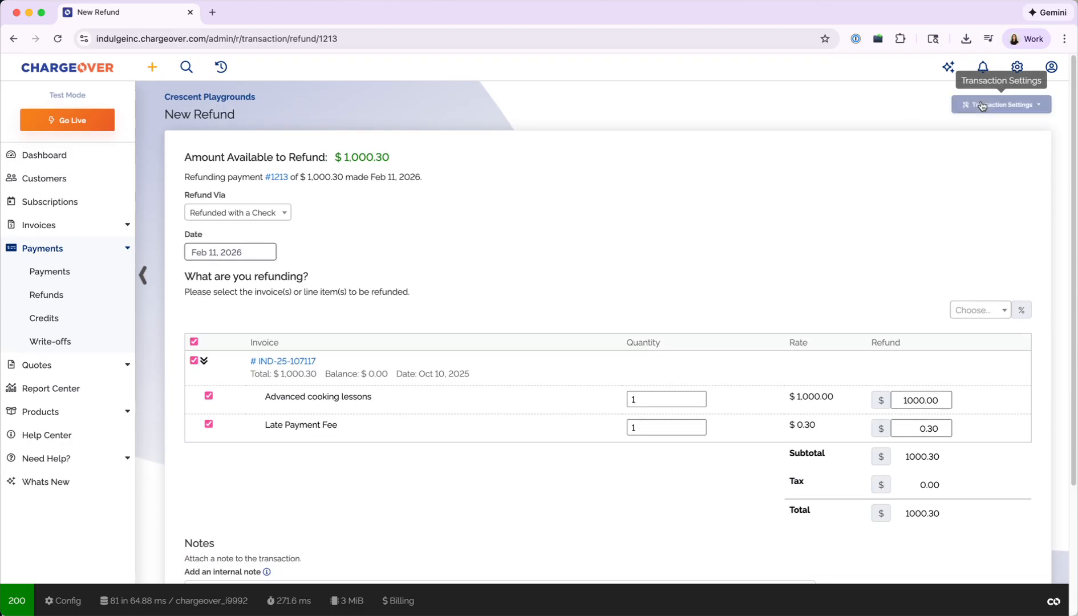
{"action": "left_click", "coordinate": [1016, 67]}
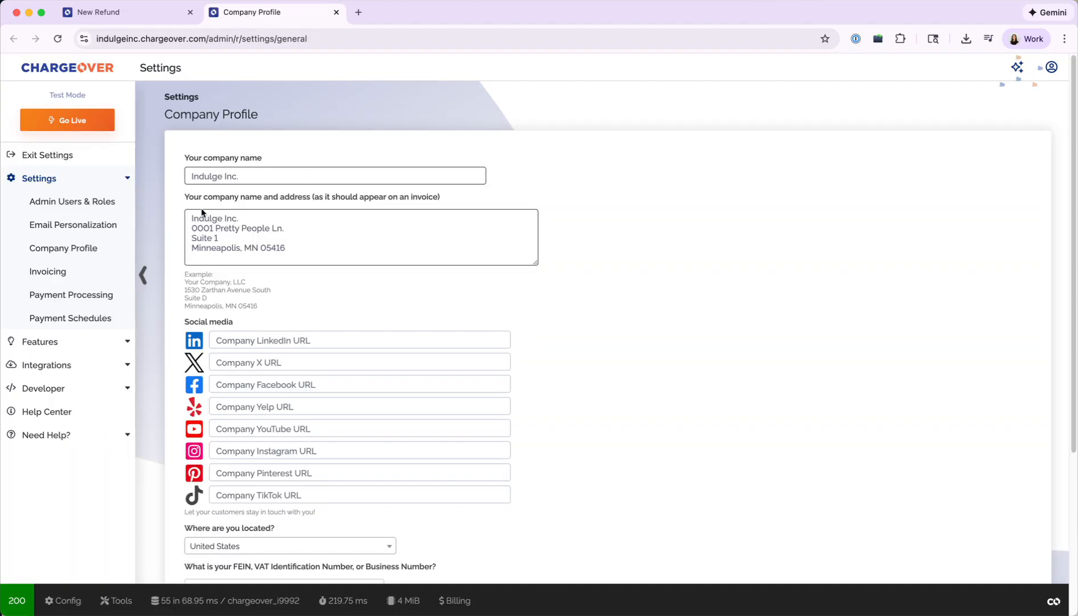
{"action": "left_click", "coordinate": [100, 296]}
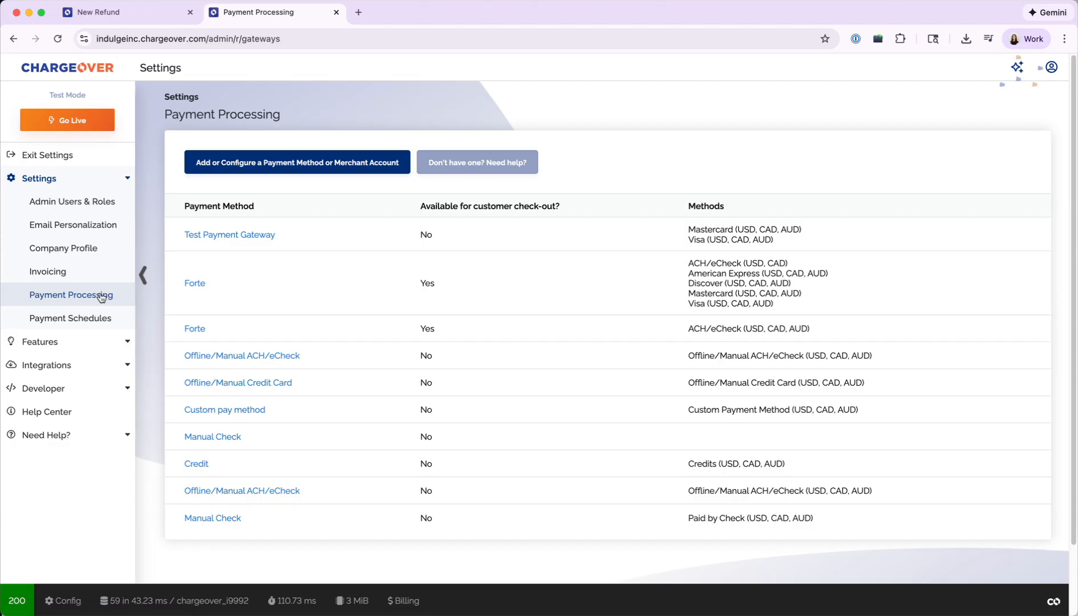
{"action": "left_click", "coordinate": [308, 165]}
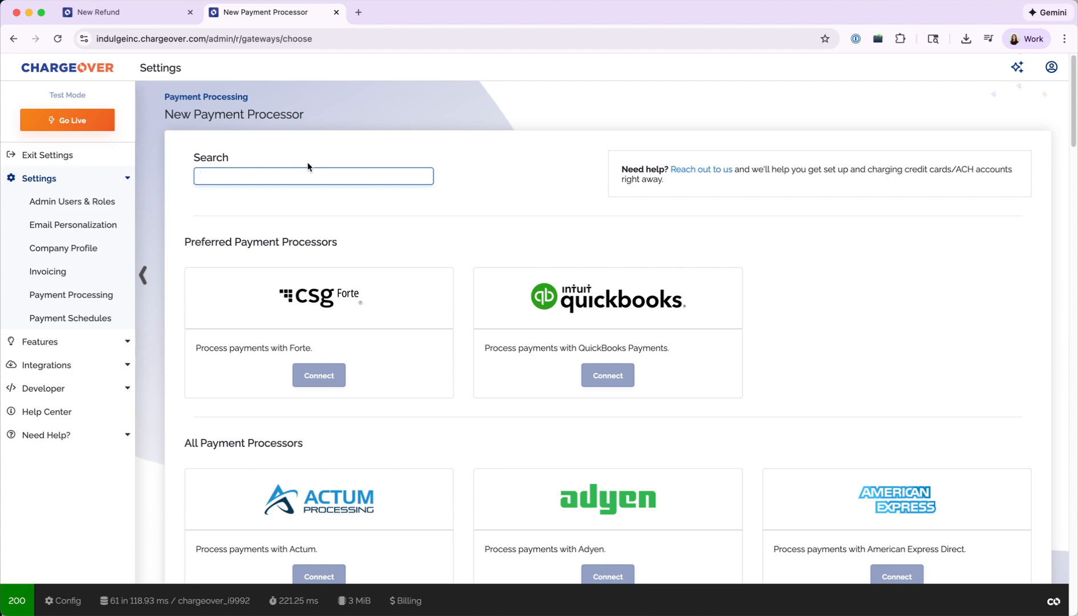
Search the payment processors for "manual" and look through the offline payment options.
{"action": "type", "text": "manual"}
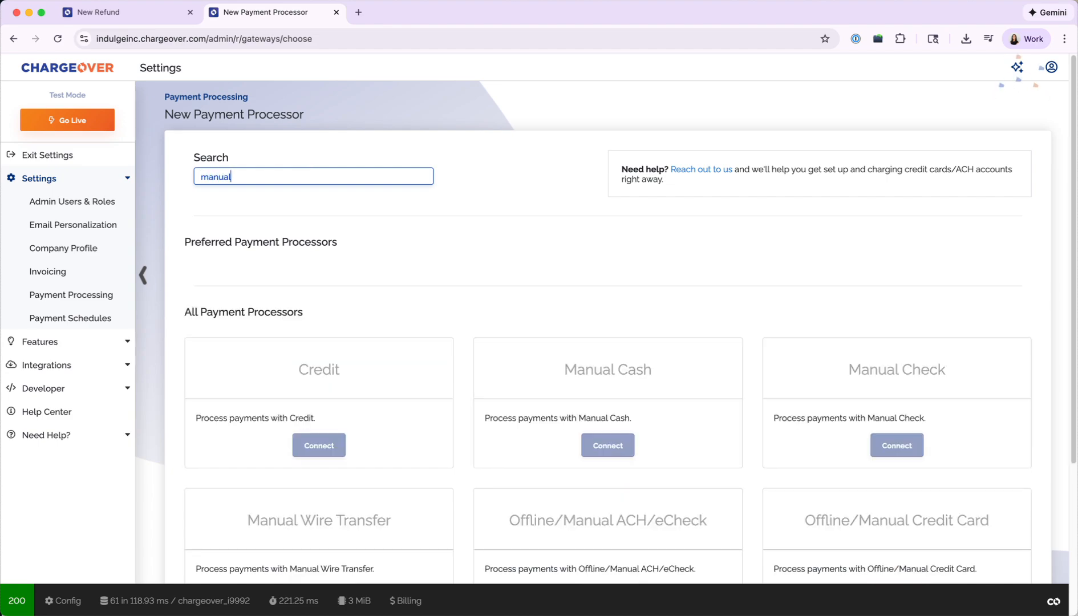
{"action": "scroll", "coordinate": [466, 422], "scroll_direction": "down", "scroll_amount": 4}
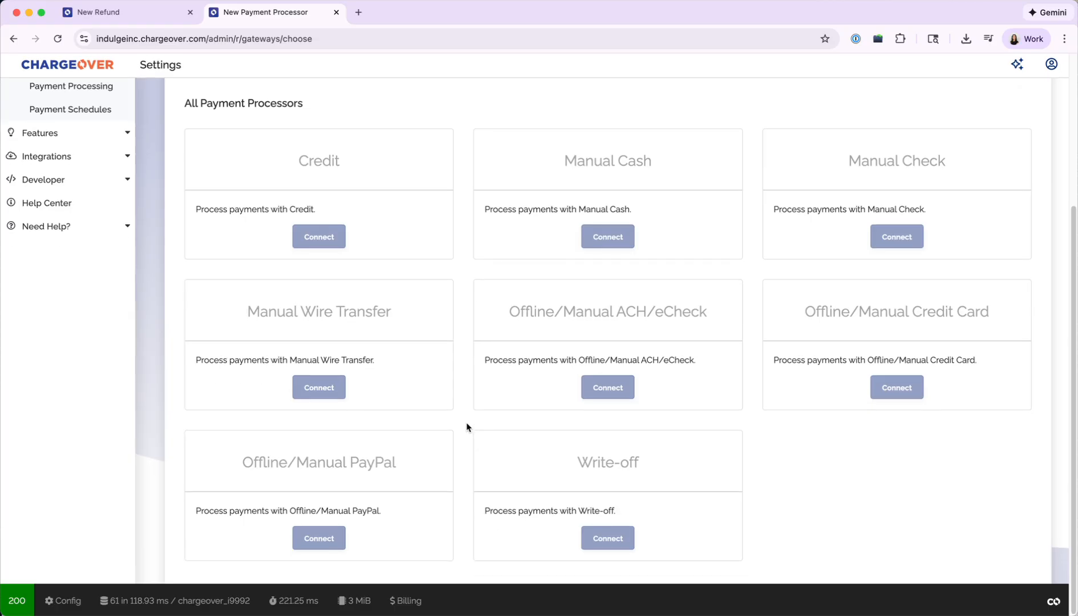
{"action": "scroll", "coordinate": [466, 422], "scroll_direction": "up", "scroll_amount": 4}
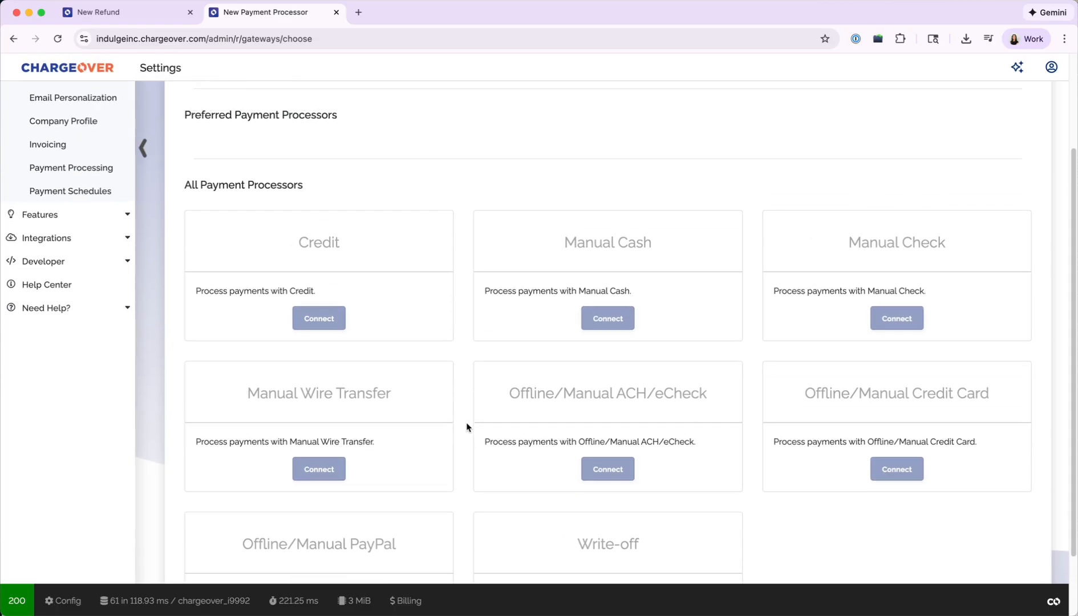
Search the processors for "check", connect Manual Check and save its configuration with the default brand, method and currencies.
{"action": "double_click", "coordinate": [215, 169]}
{"action": "type", "text": "check"}
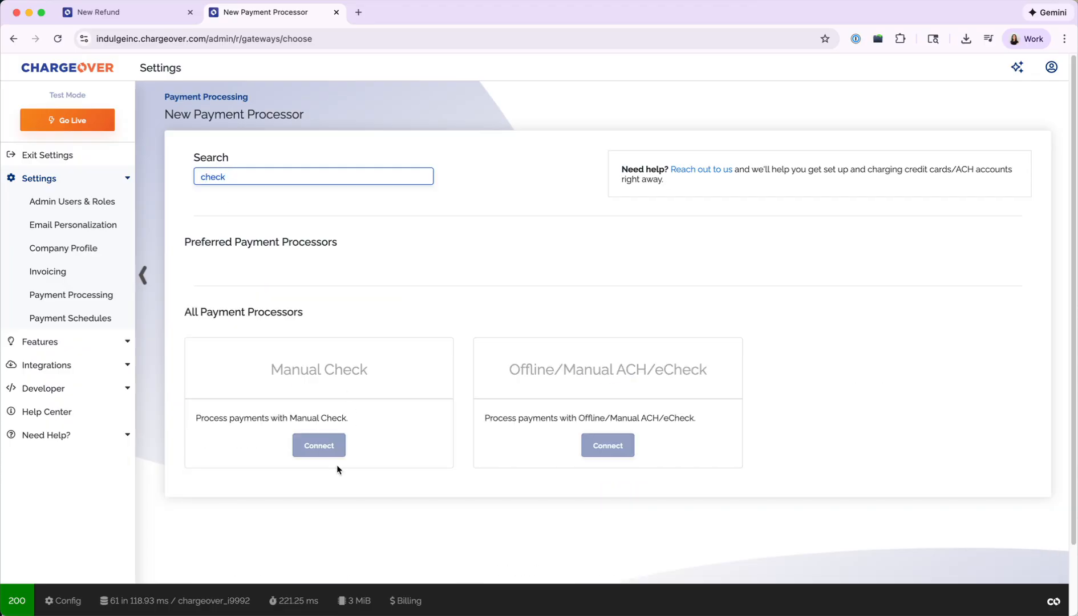
{"action": "left_click", "coordinate": [318, 449]}
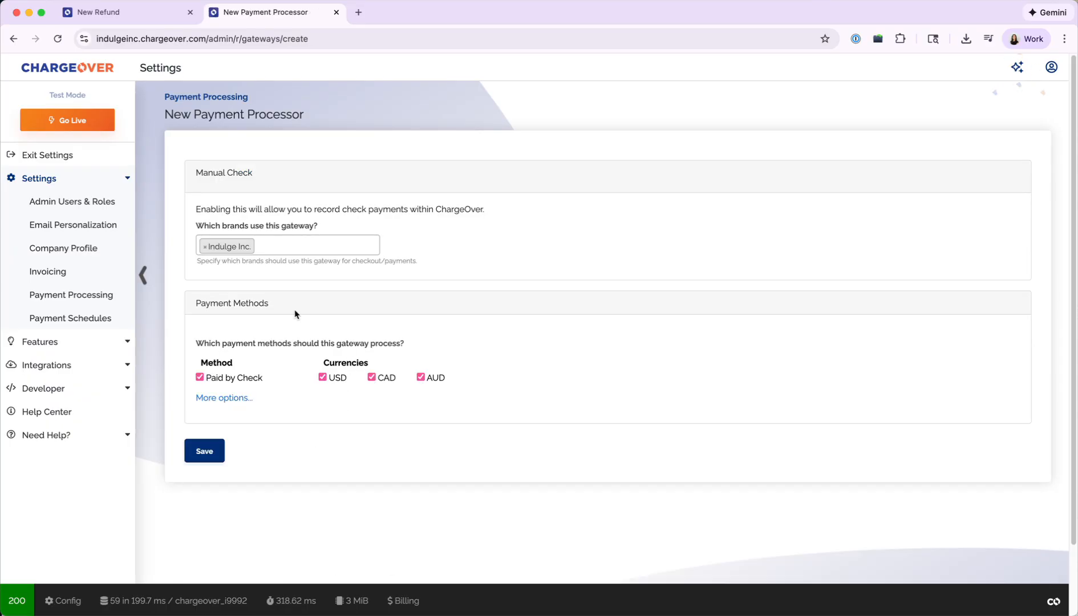
{"action": "left_click", "coordinate": [211, 457]}
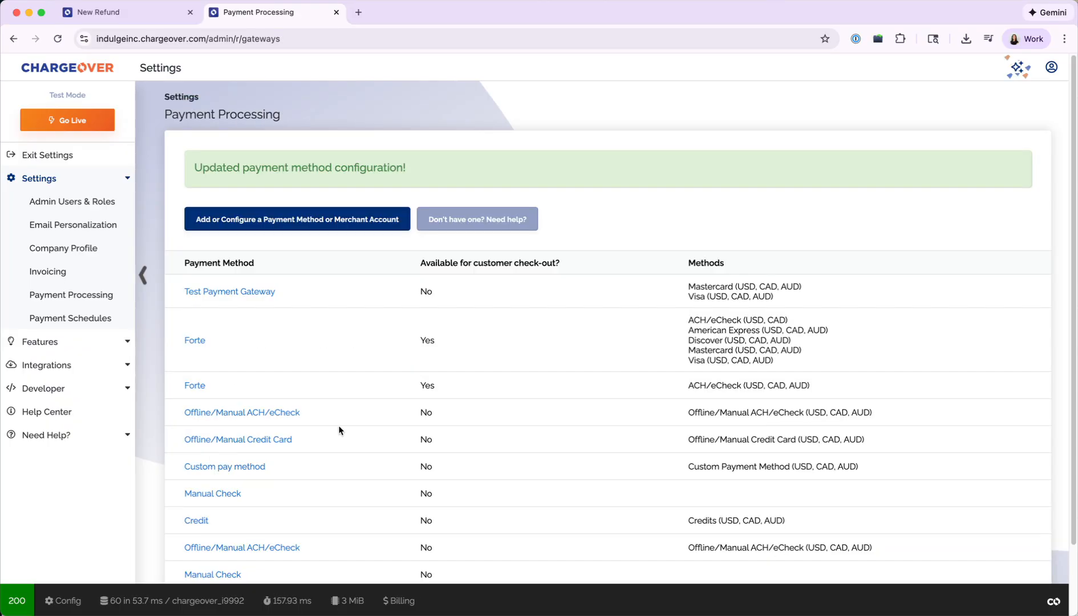
Examine the last Manual Check entry in the payment methods list and its availability for customer check-out.
{"action": "scroll", "coordinate": [339, 430], "scroll_direction": "down", "scroll_amount": 3}
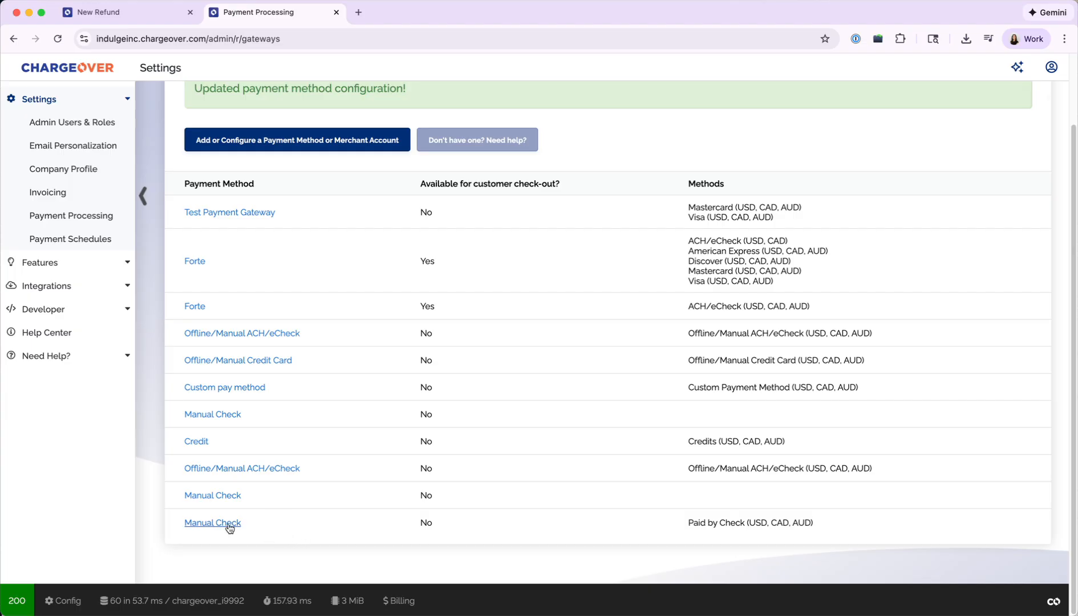
{"action": "left_click_drag", "start_coordinate": [257, 525], "coordinate": [180, 523]}
{"action": "left_click", "coordinate": [181, 523]}
{"action": "double_click", "coordinate": [425, 524]}
{"action": "left_click", "coordinate": [450, 524]}
{"action": "double_click", "coordinate": [427, 523]}
{"action": "scroll", "coordinate": [305, 287], "scroll_direction": "up", "scroll_amount": 3}
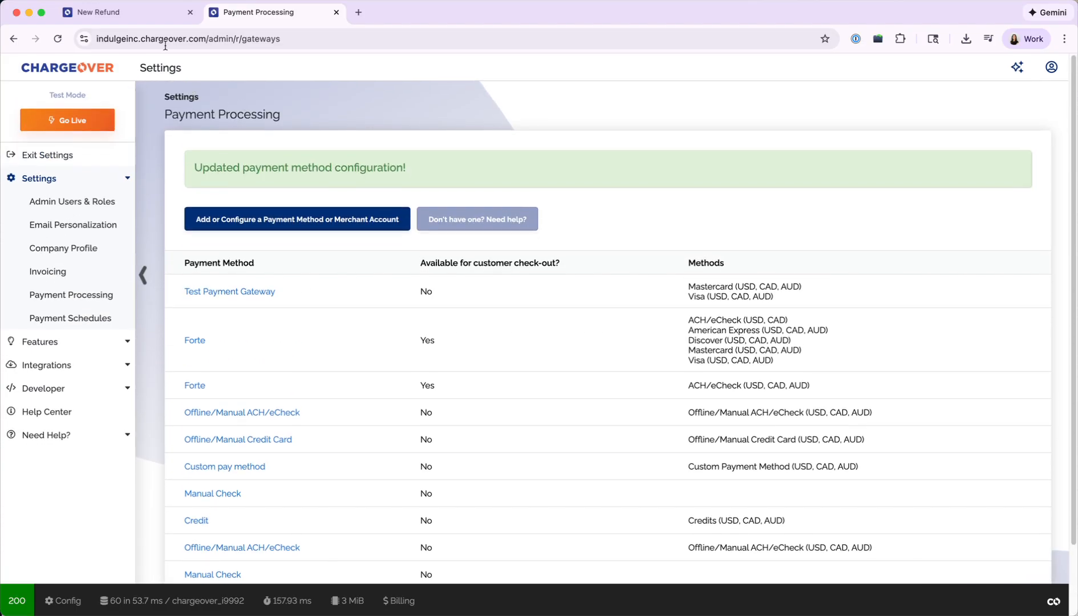
Return to the new refund form and review its selected refund method, line items and invoice balance option.
{"action": "left_click", "coordinate": [153, 13]}
{"action": "scroll", "coordinate": [287, 515], "scroll_direction": "down", "scroll_amount": 3}
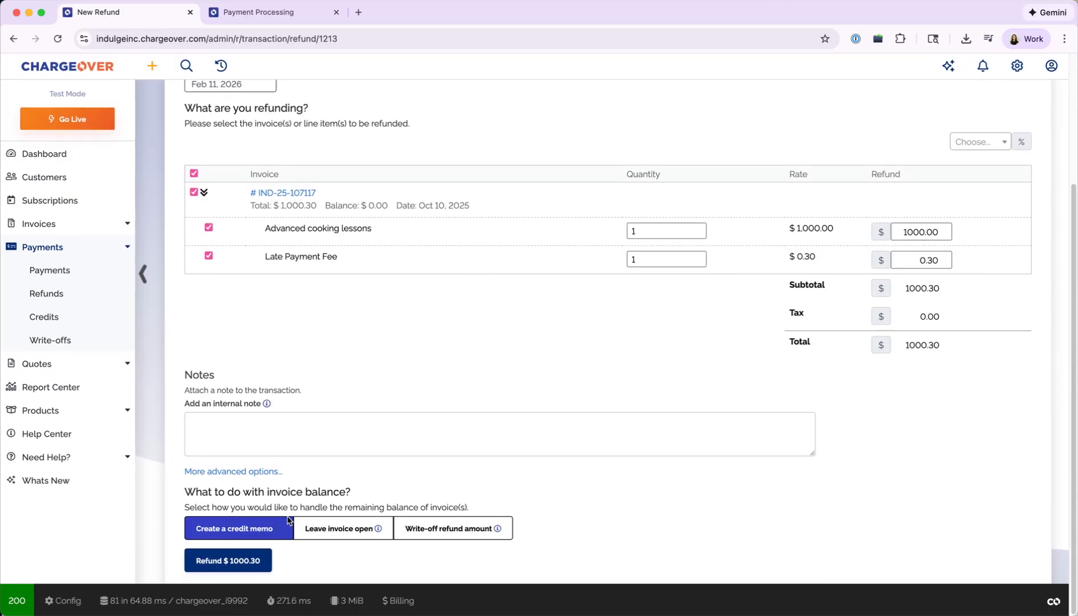
{"action": "scroll", "coordinate": [263, 398], "scroll_direction": "up", "scroll_amount": 3}
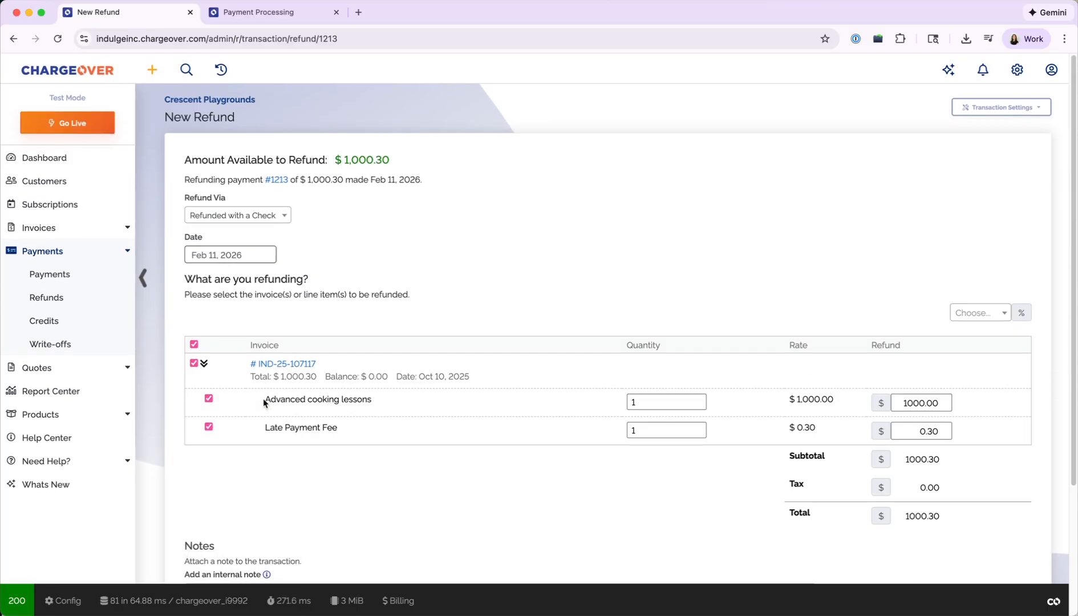
Switch the refund method to the original Visa card, issue the $1,000.30 refund with a credit memo, and review the refund's details and actions.
{"action": "left_click", "coordinate": [250, 215]}
{"action": "left_click", "coordinate": [250, 251]}
{"action": "scroll", "coordinate": [299, 441], "scroll_direction": "down", "scroll_amount": 3}
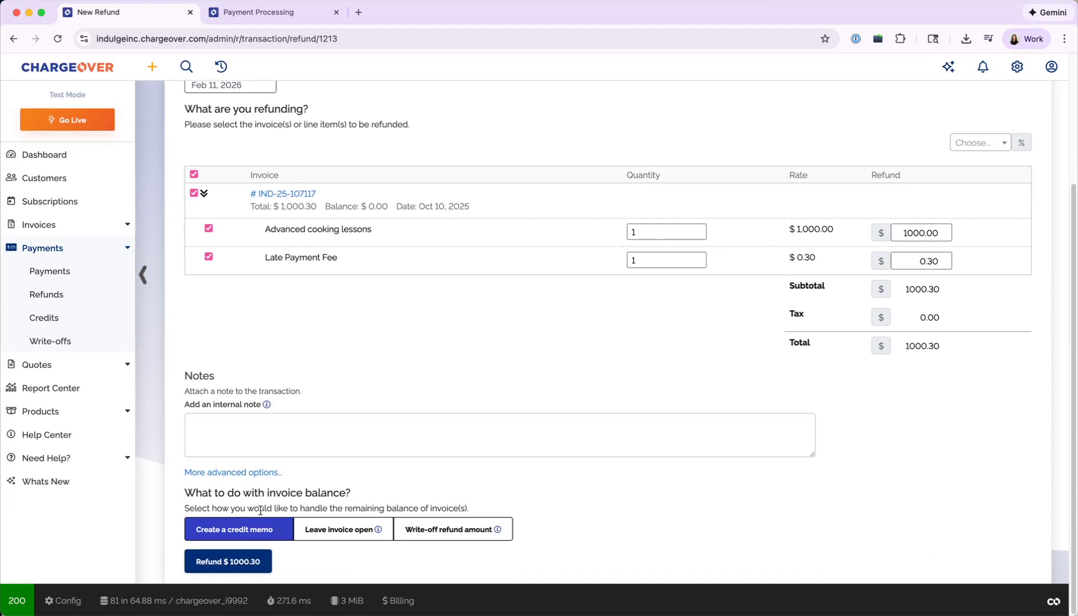
{"action": "left_click", "coordinate": [242, 560]}
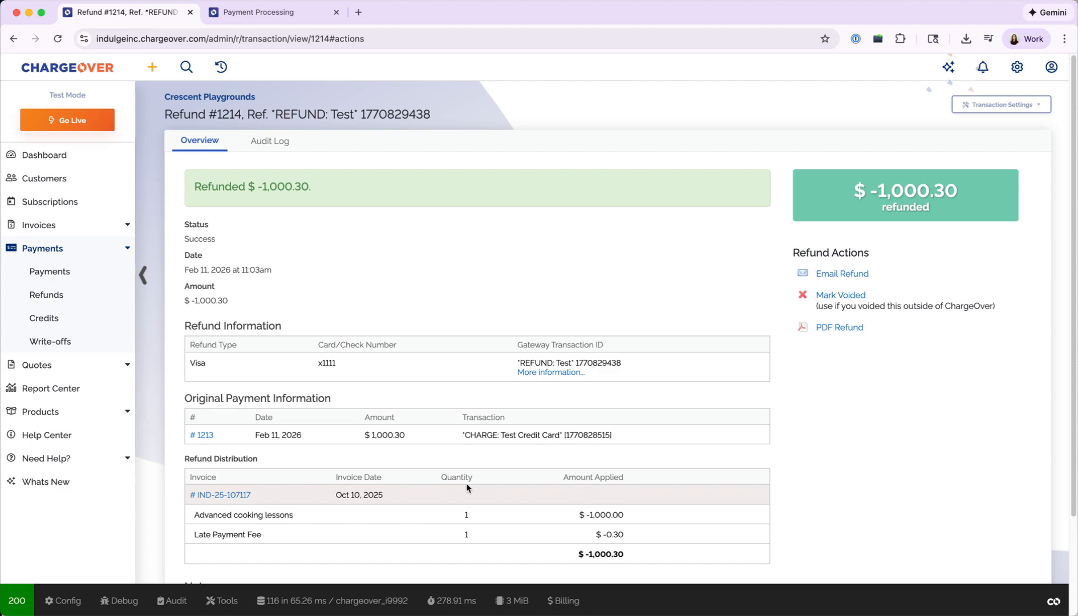
{"action": "scroll", "coordinate": [462, 490], "scroll_direction": "down", "scroll_amount": 3}
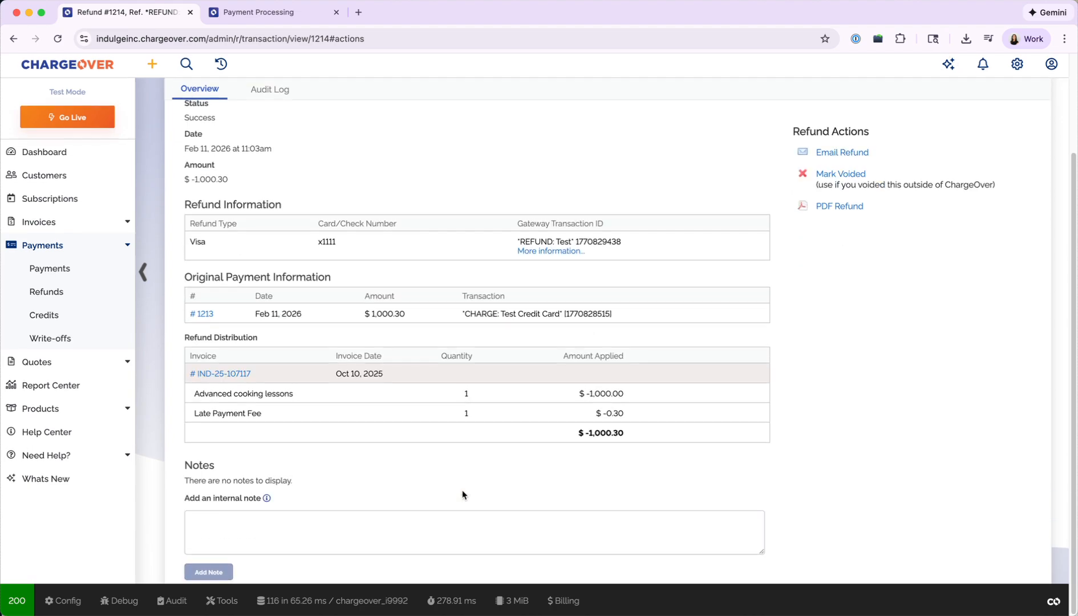
{"action": "scroll", "coordinate": [462, 489], "scroll_direction": "up", "scroll_amount": 3}
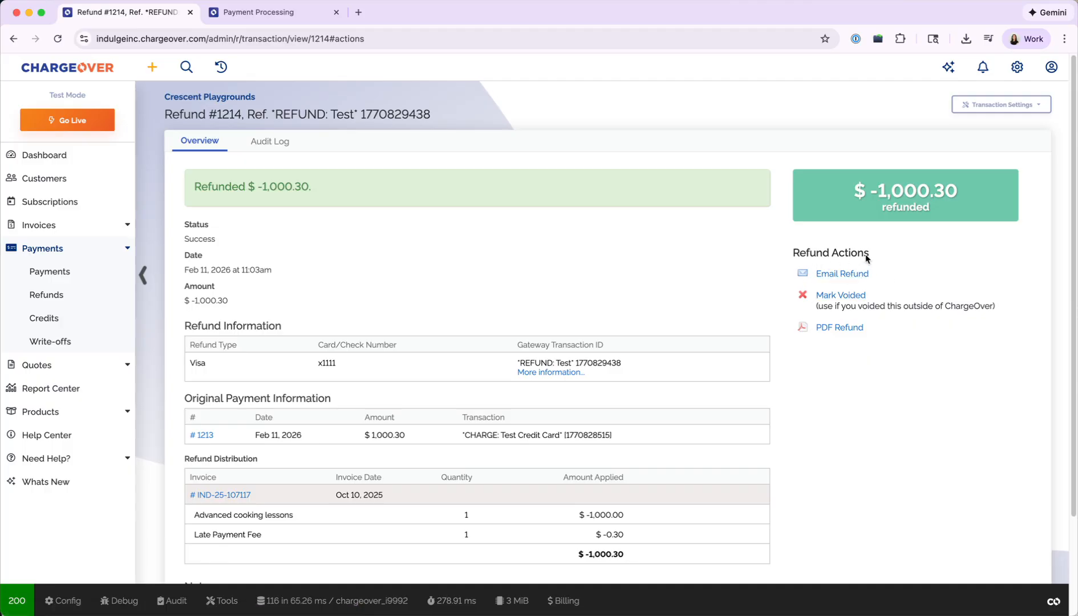
{"action": "left_click_drag", "start_coordinate": [793, 253], "coordinate": [887, 252]}
{"action": "left_click", "coordinate": [888, 253]}
Search for payment 1192, open it, and examine its payment distribution and unapplied amount.
{"action": "left_click", "coordinate": [68, 275]}
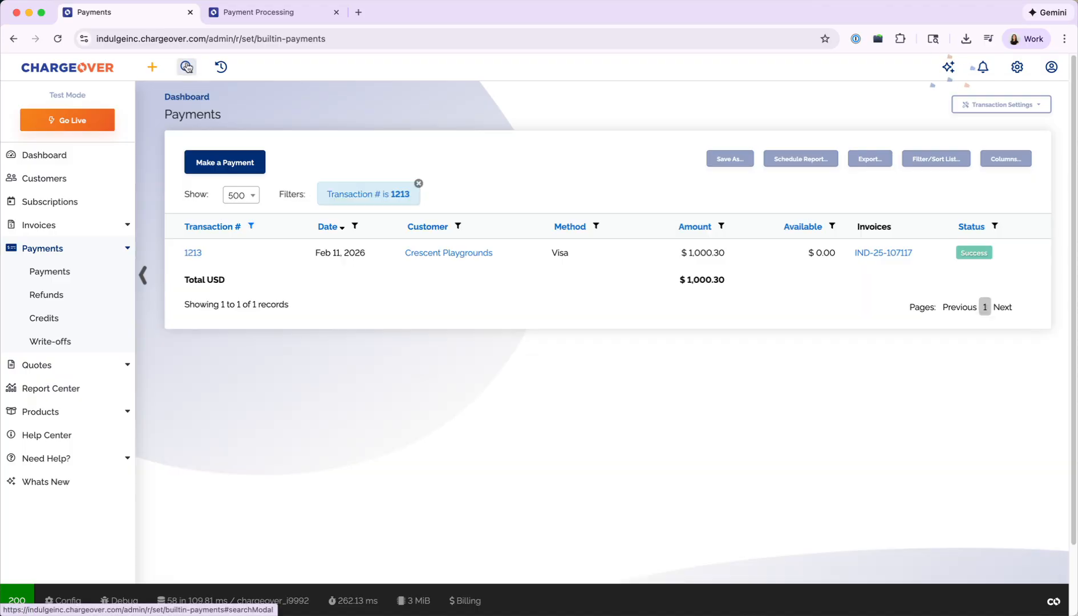
{"action": "left_click", "coordinate": [186, 67]}
{"action": "type", "text": "1192"}
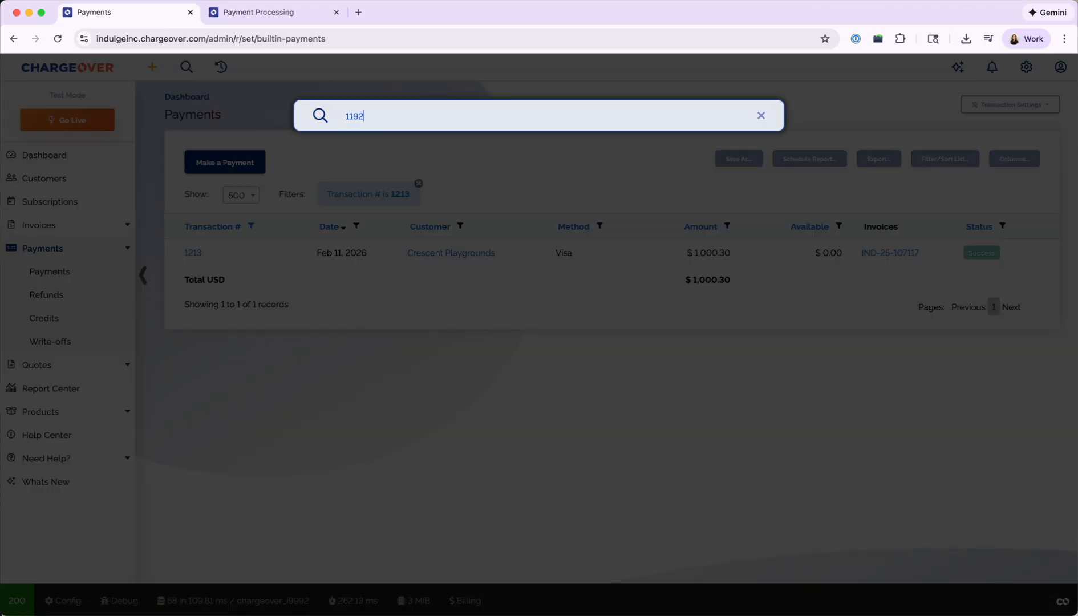
{"action": "key", "text": "Return"}
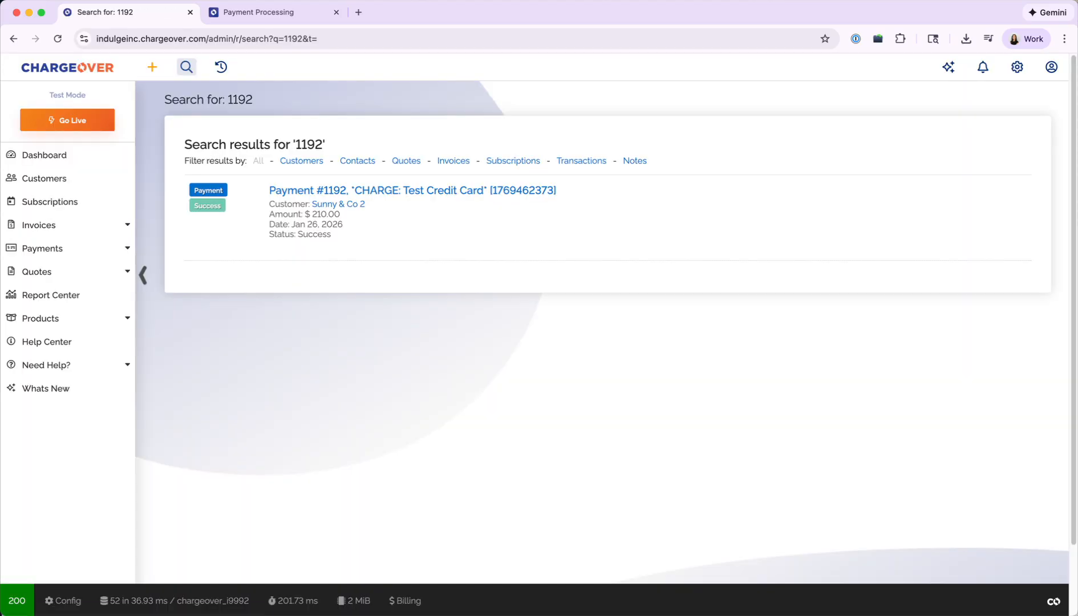
{"action": "left_click", "coordinate": [302, 190]}
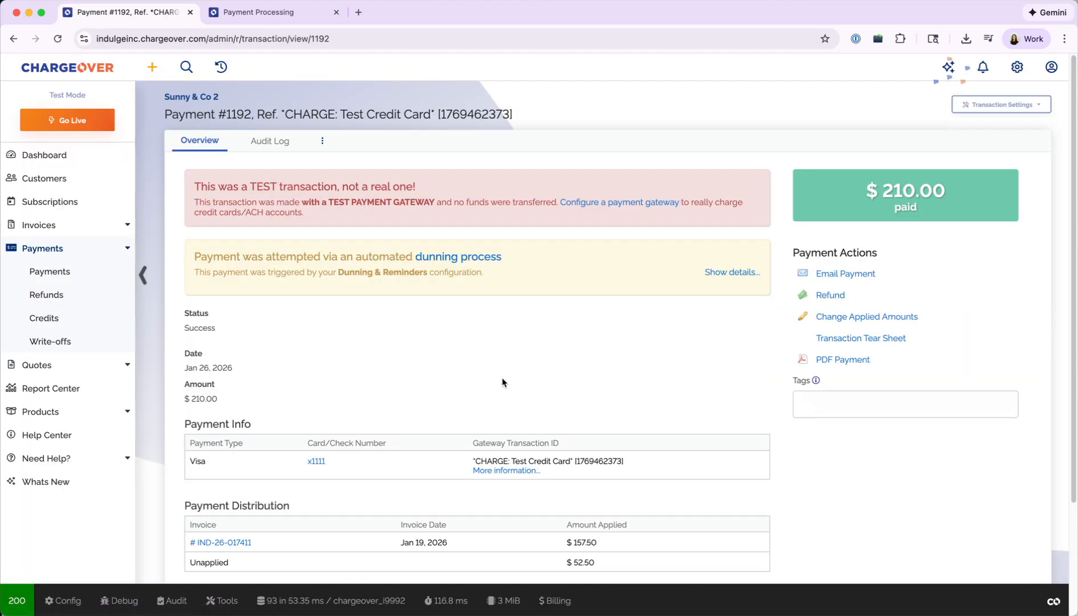
{"action": "scroll", "coordinate": [514, 390], "scroll_direction": "down", "scroll_amount": 3}
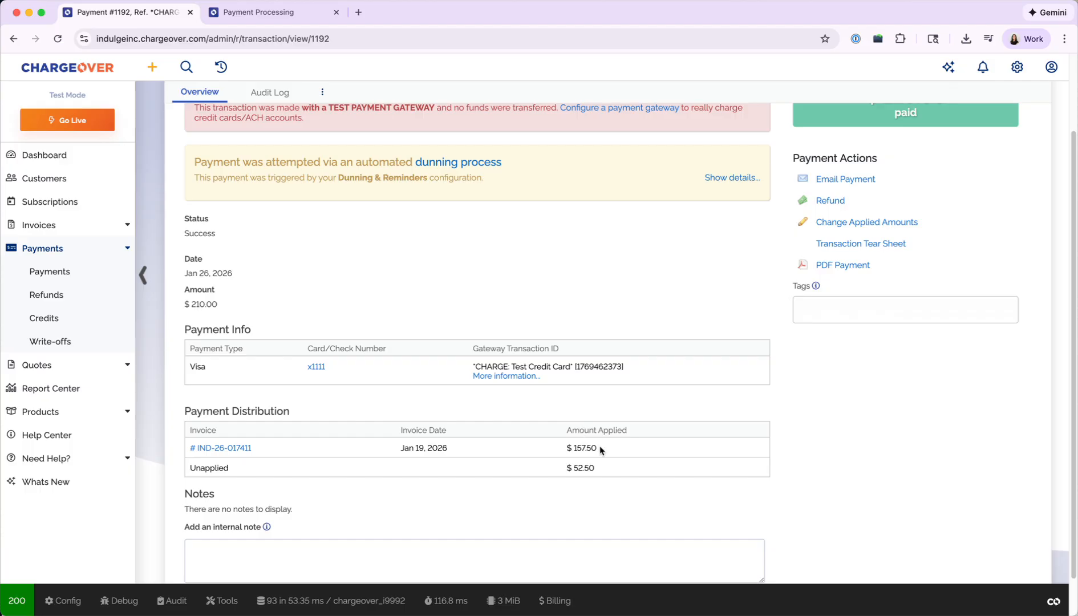
{"action": "left_click_drag", "start_coordinate": [596, 468], "coordinate": [568, 466]}
{"action": "left_click", "coordinate": [601, 472]}
{"action": "scroll", "coordinate": [686, 262], "scroll_direction": "up", "scroll_amount": 1}
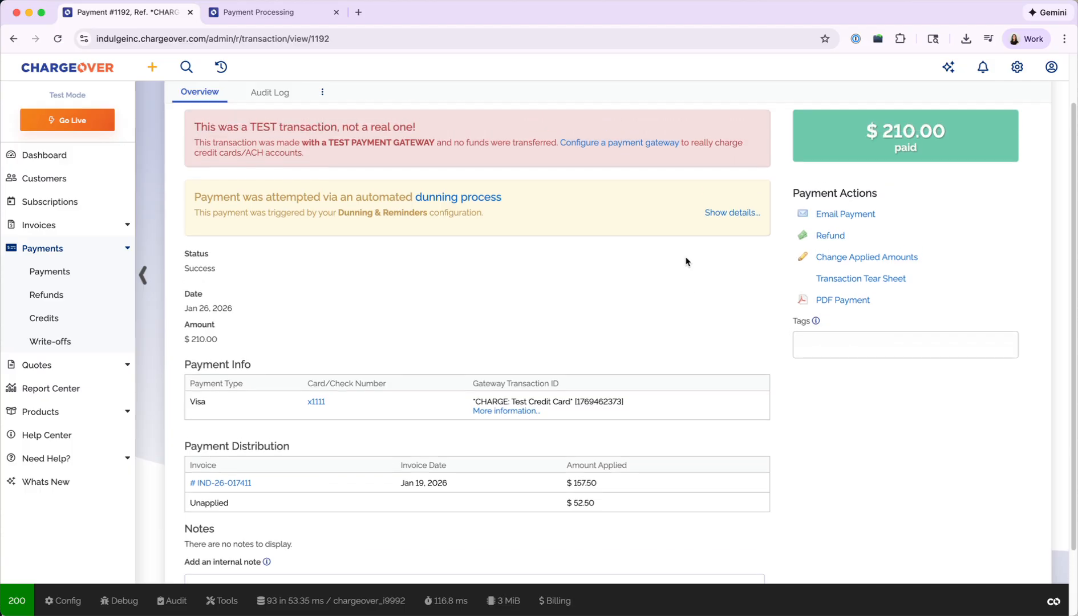
Refund only the unapplied $52.50 of the payment to the Visa card, leaving the invoice line item unselected.
{"action": "left_click", "coordinate": [830, 236]}
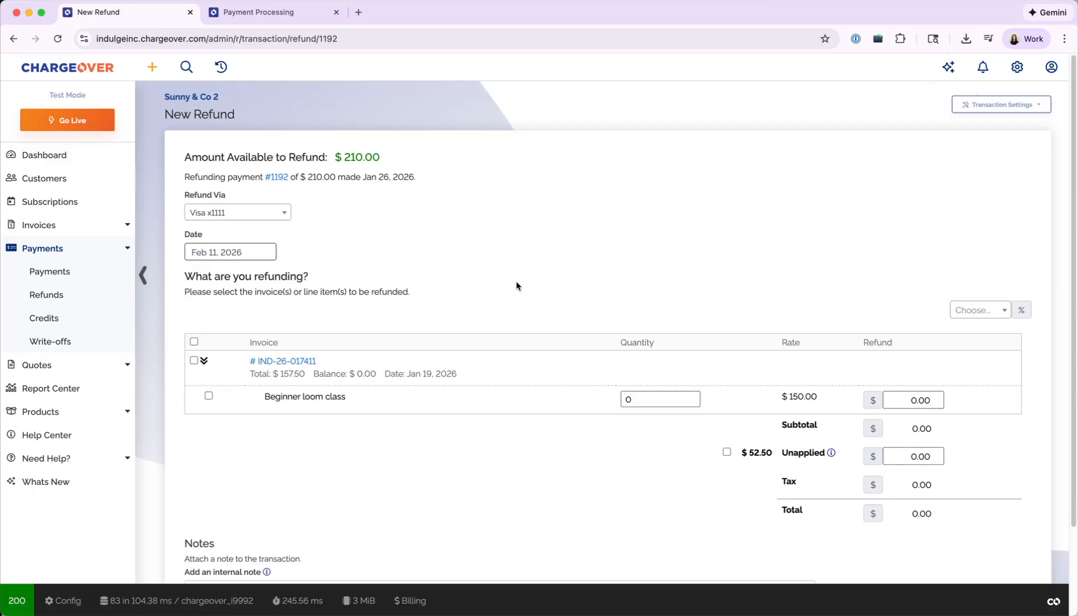
{"action": "left_click", "coordinate": [726, 453]}
{"action": "double_click", "coordinate": [808, 455]}
{"action": "left_click", "coordinate": [775, 457]}
{"action": "scroll", "coordinate": [770, 460], "scroll_direction": "down", "scroll_amount": 3}
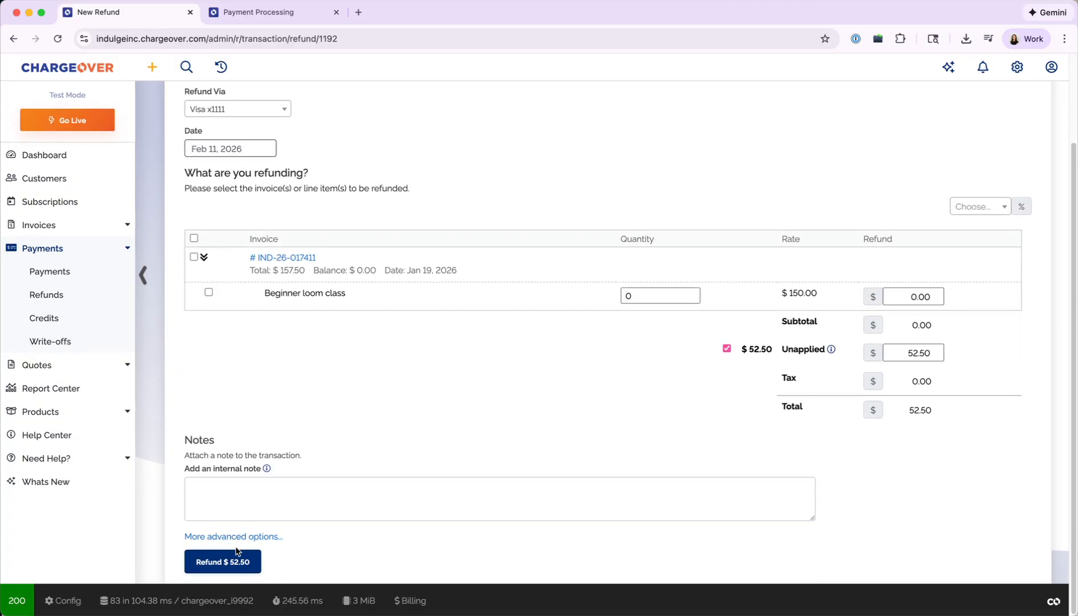
{"action": "left_click", "coordinate": [223, 562]}
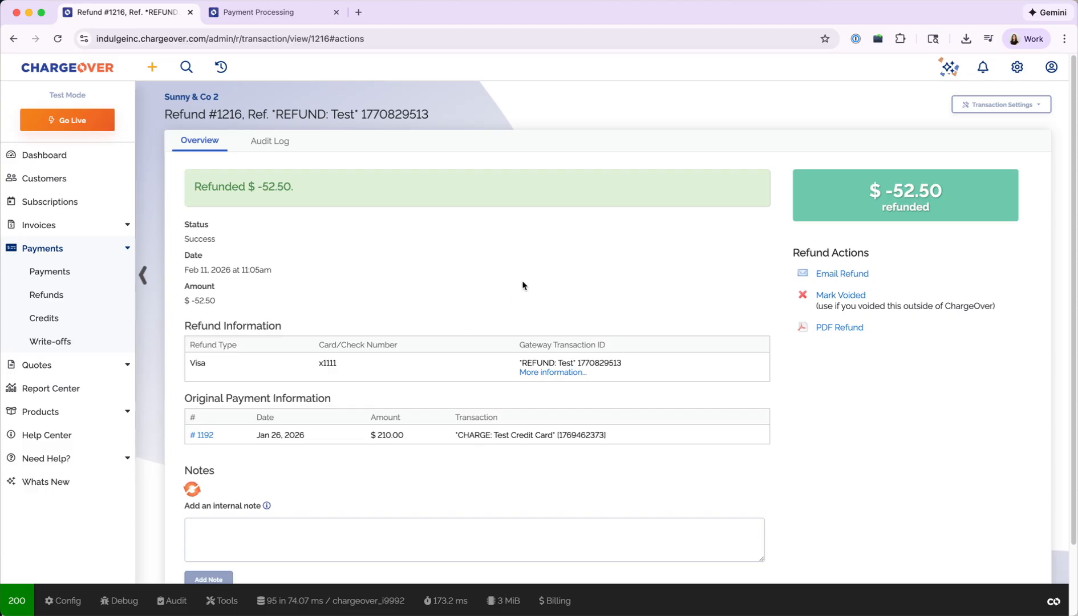